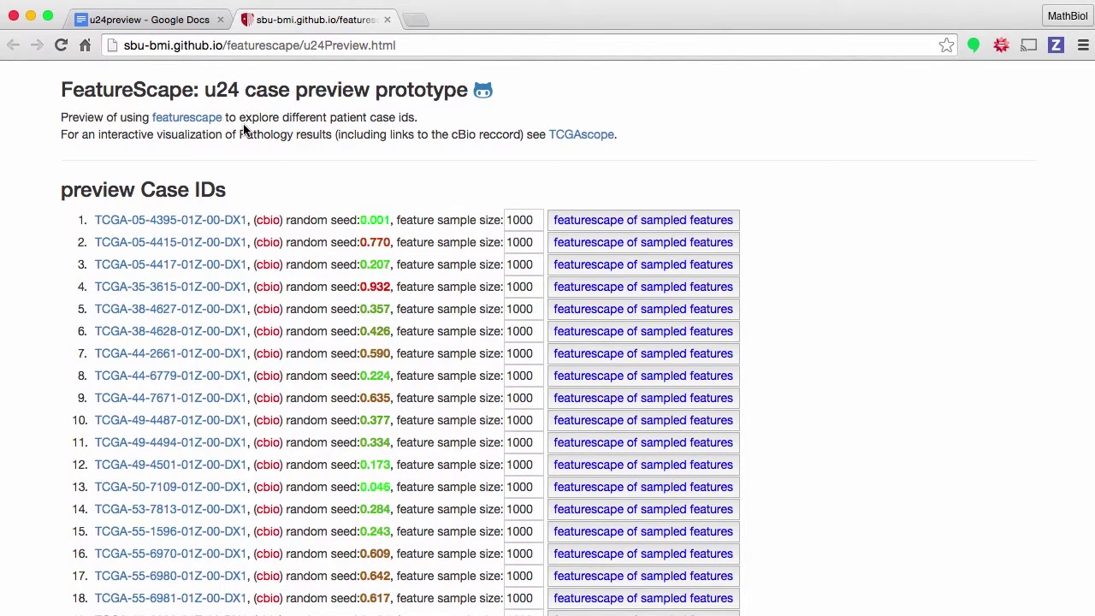
Look through the preview case list and open the cBioPortal record of the first case.
scroll(171, 310, down, 5)
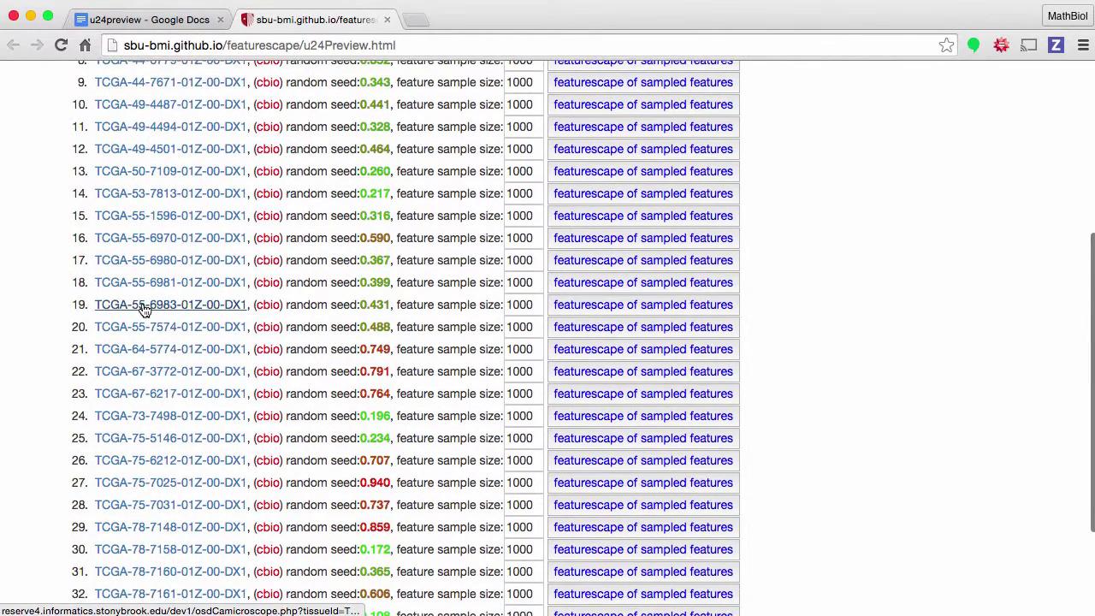
scroll(143, 310, down, 3)
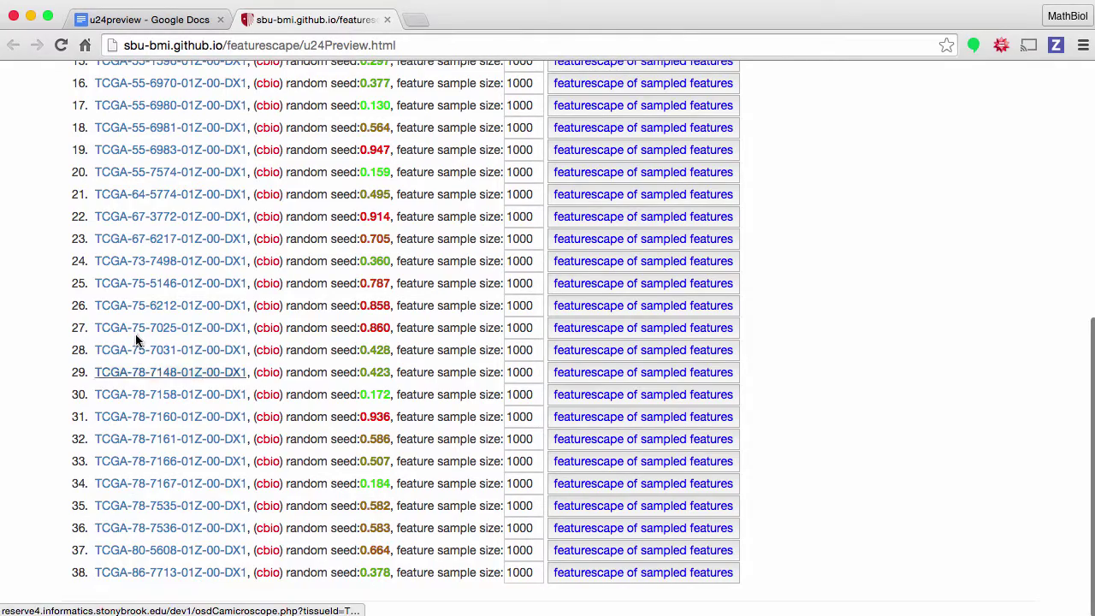
scroll(154, 96, up, 5)
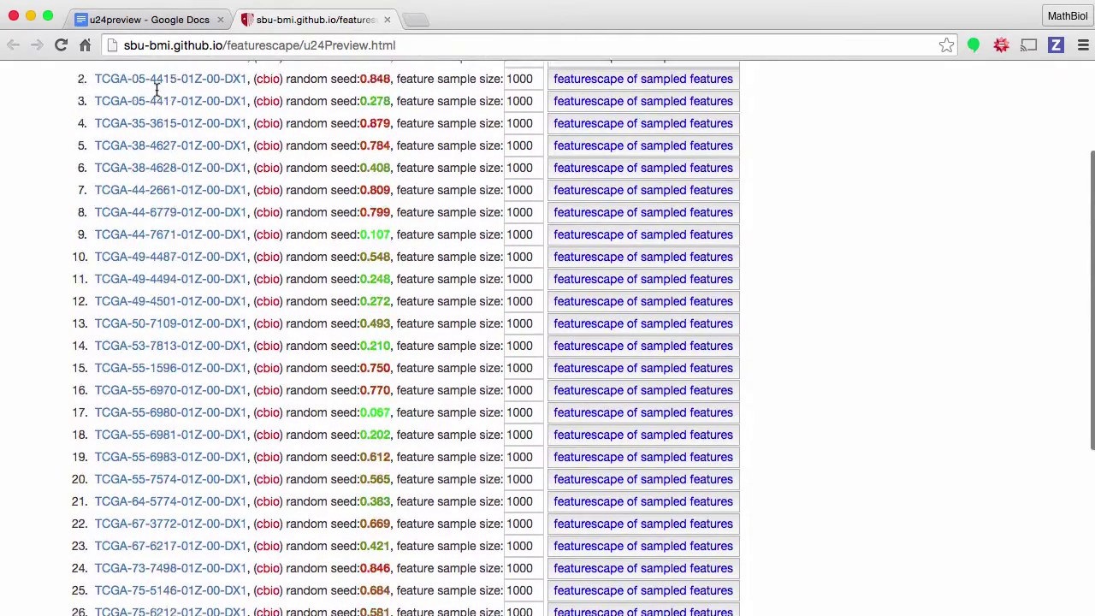
scroll(157, 90, up, 2)
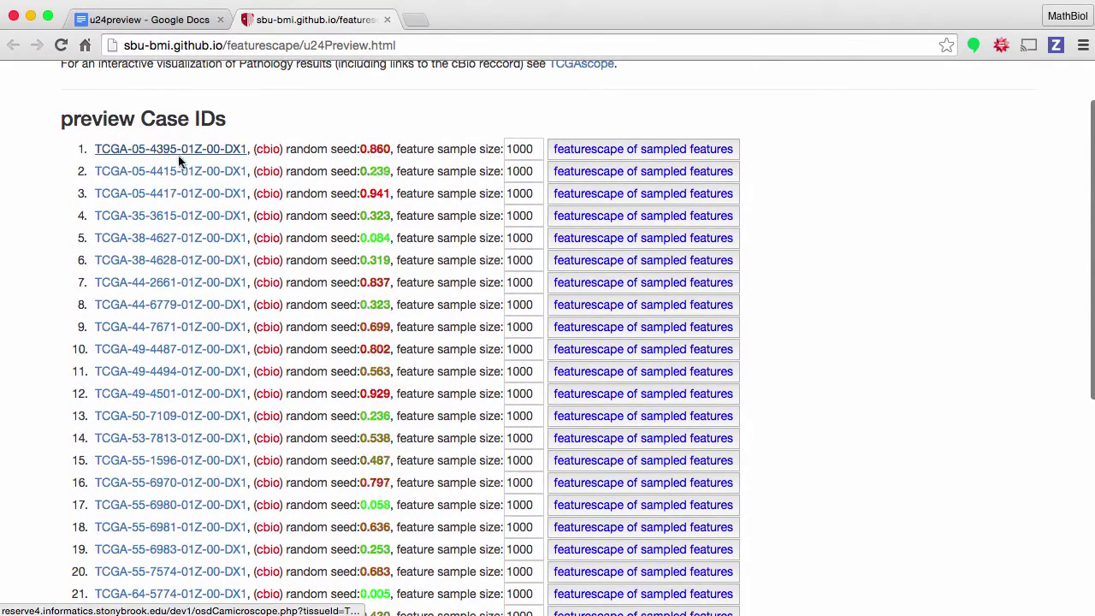
click(268, 150)
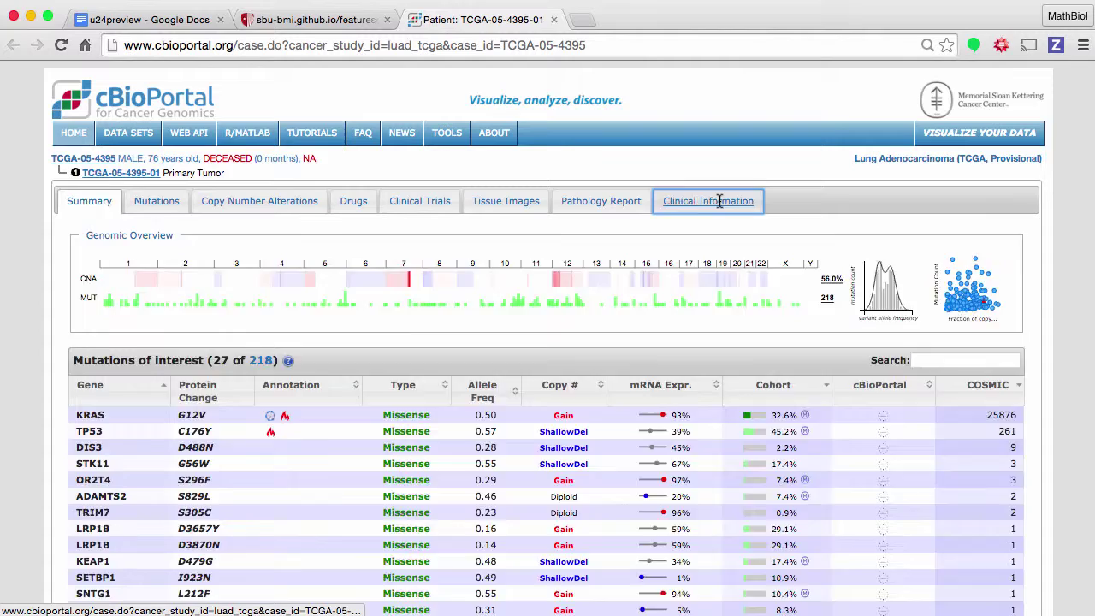
View the patient's clinical information, pathology report and tissue images in cBioPortal.
click(718, 201)
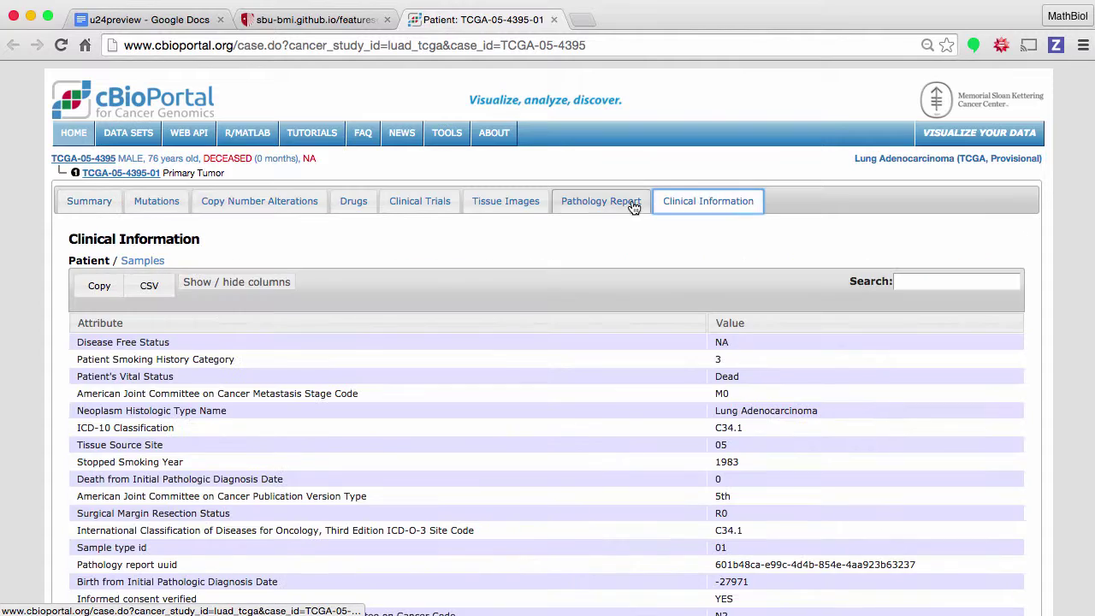
click(616, 206)
click(514, 204)
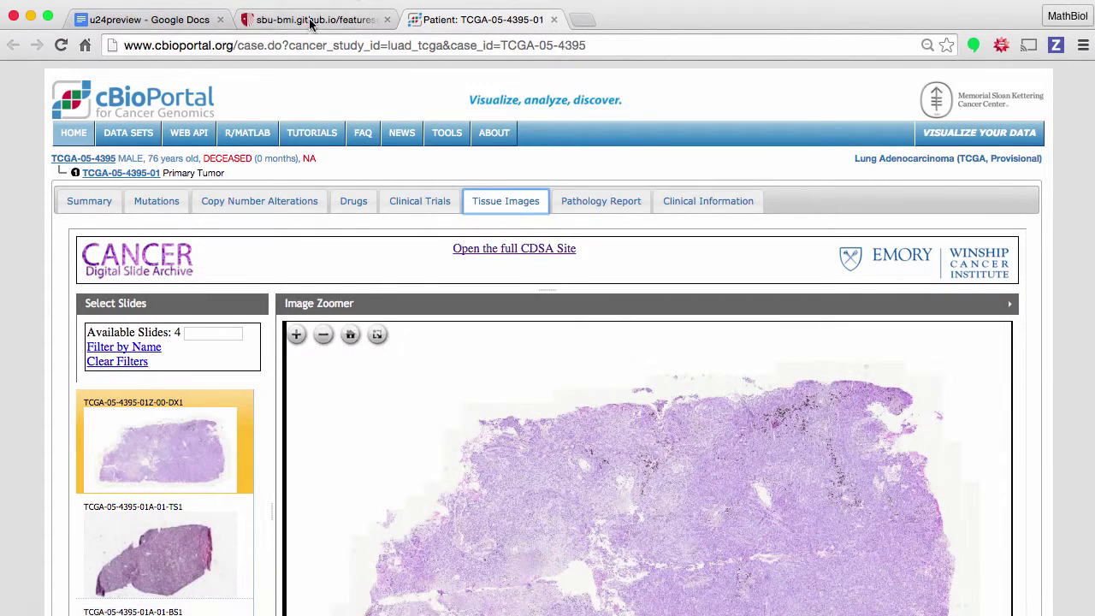
Return to the case list, open the first case's featurescape with sample size 1000, and examine its cross-tabulated feature correlations.
click(309, 23)
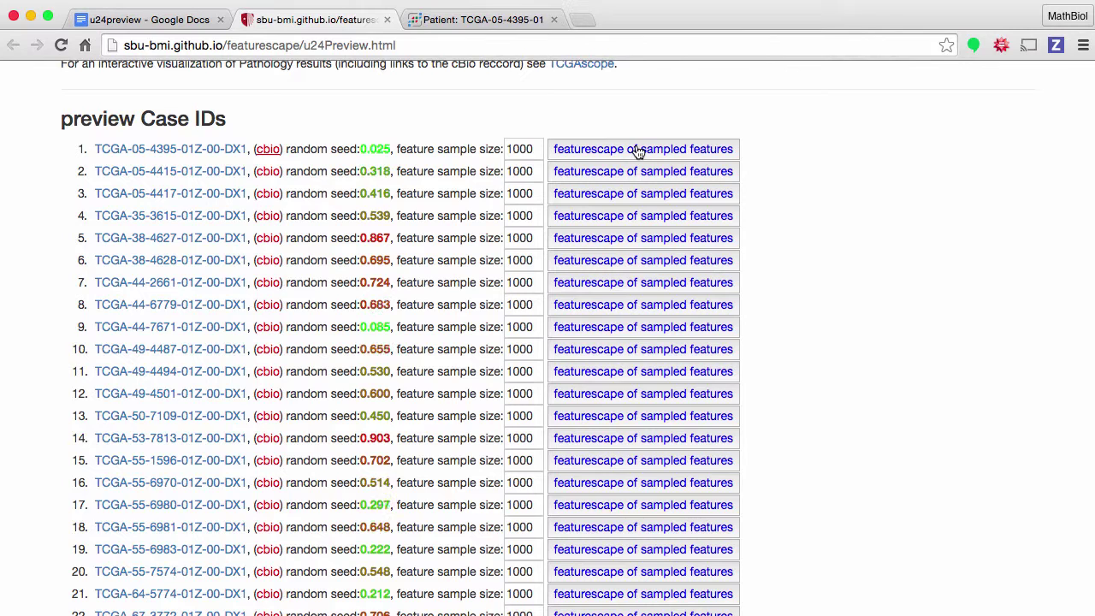
click(638, 149)
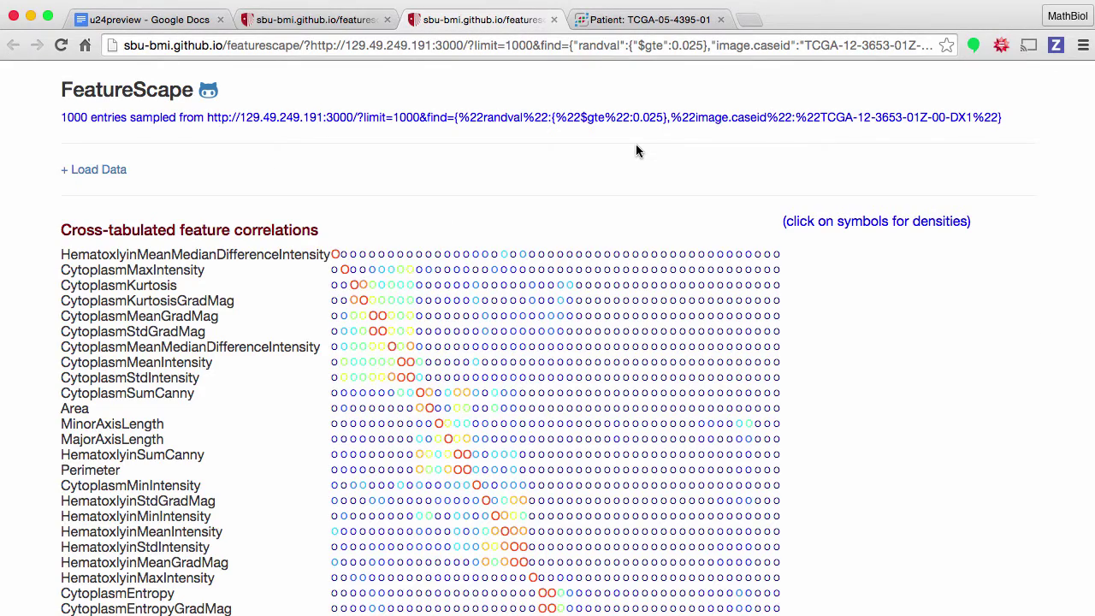
scroll(577, 394, down, 6)
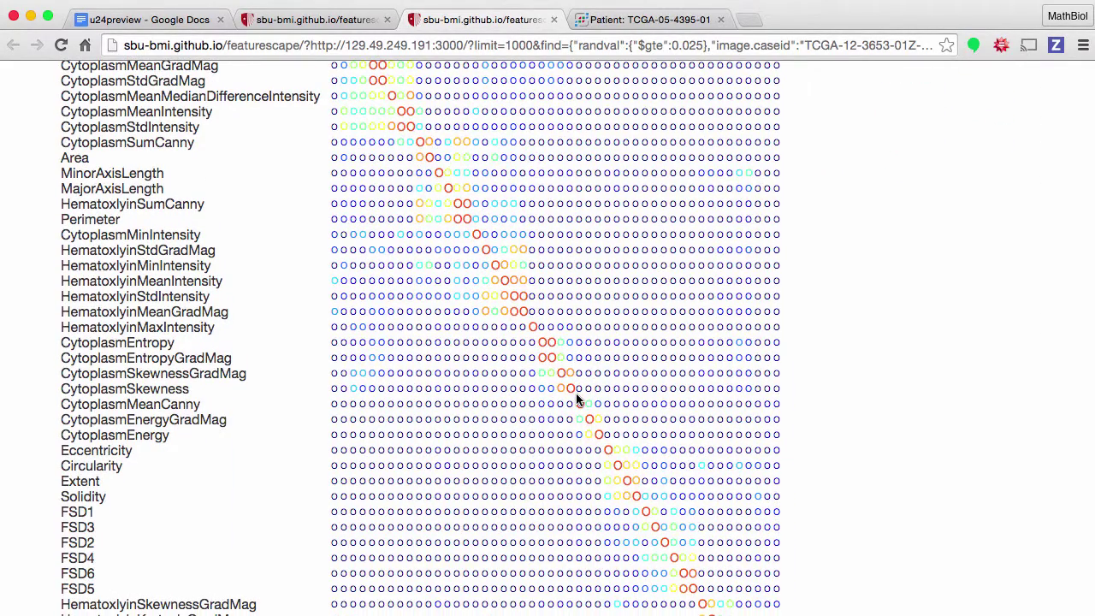
scroll(578, 393, up, 1)
scroll(578, 394, down, 3)
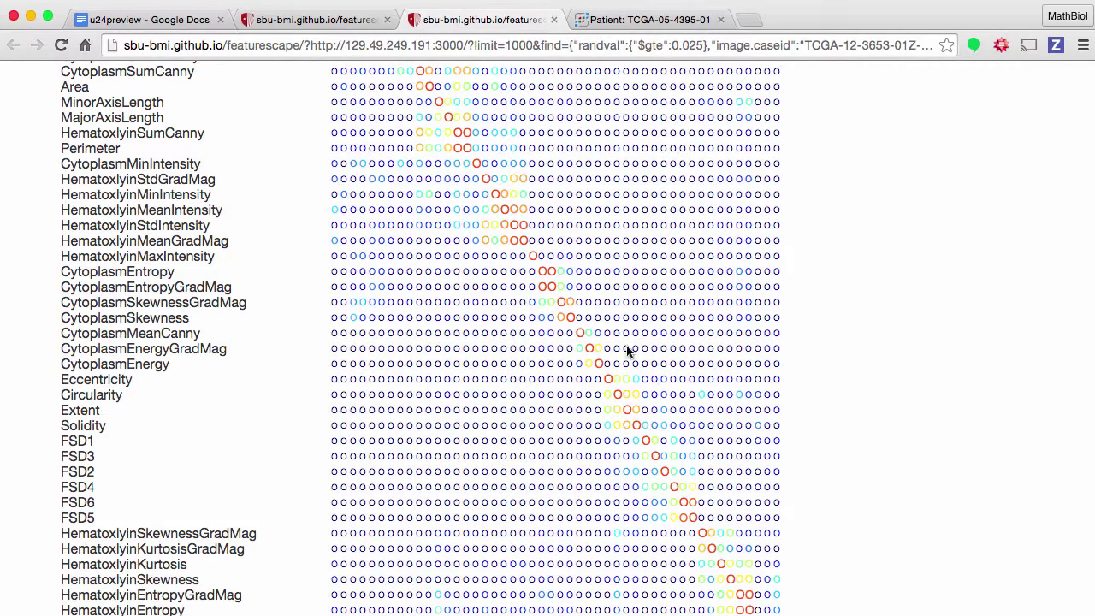
Lower the Pearson correlation threshold of the feature network graph to just below 0.3.
scroll(601, 444, down, 6)
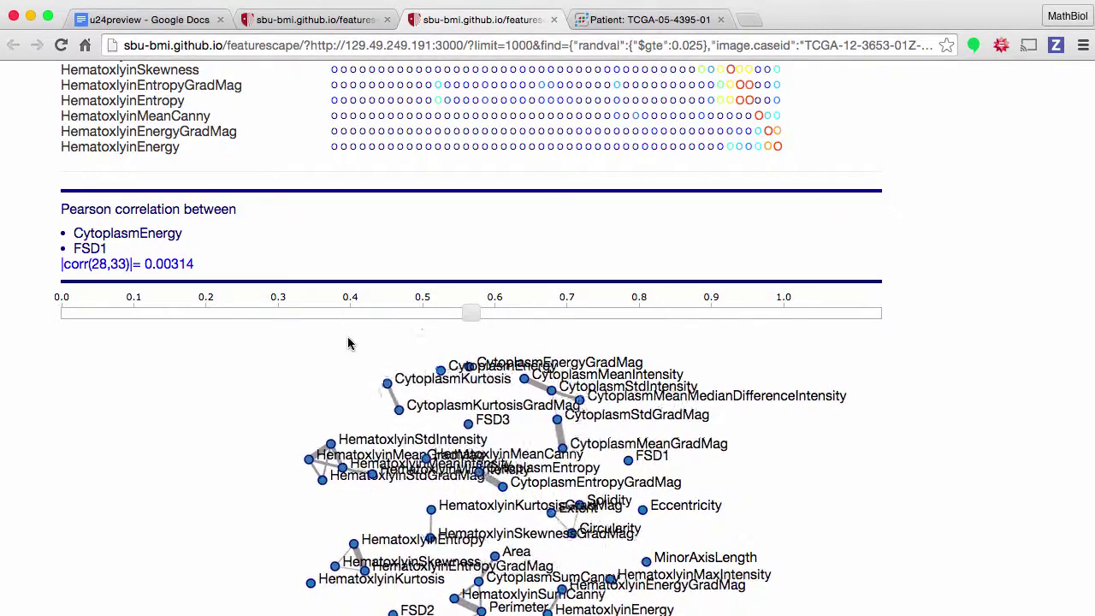
drag(471, 314, 242, 318)
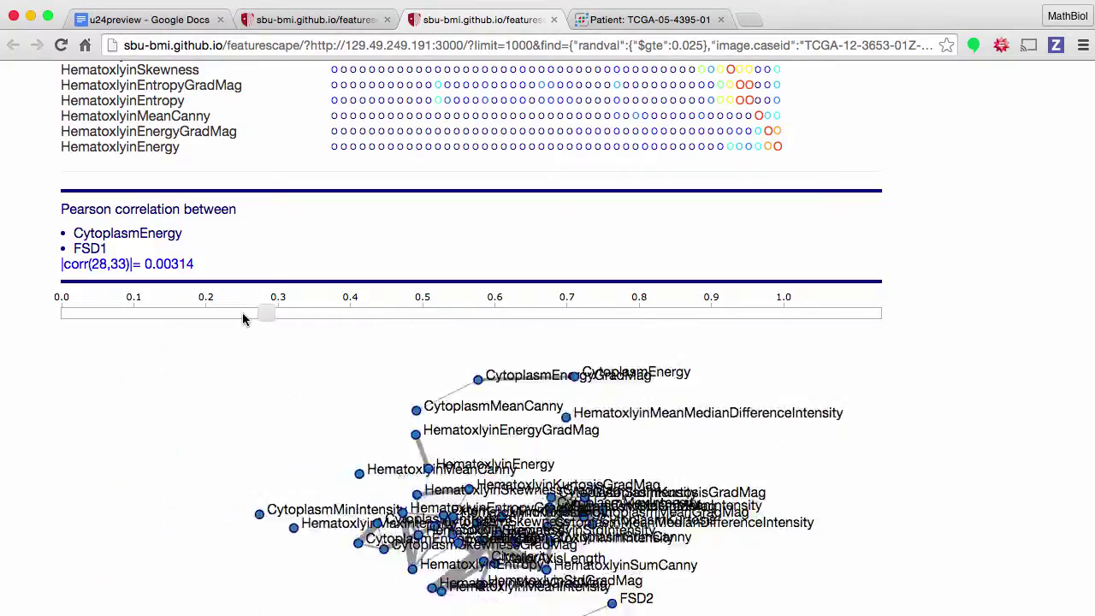
scroll(352, 436, down, 2)
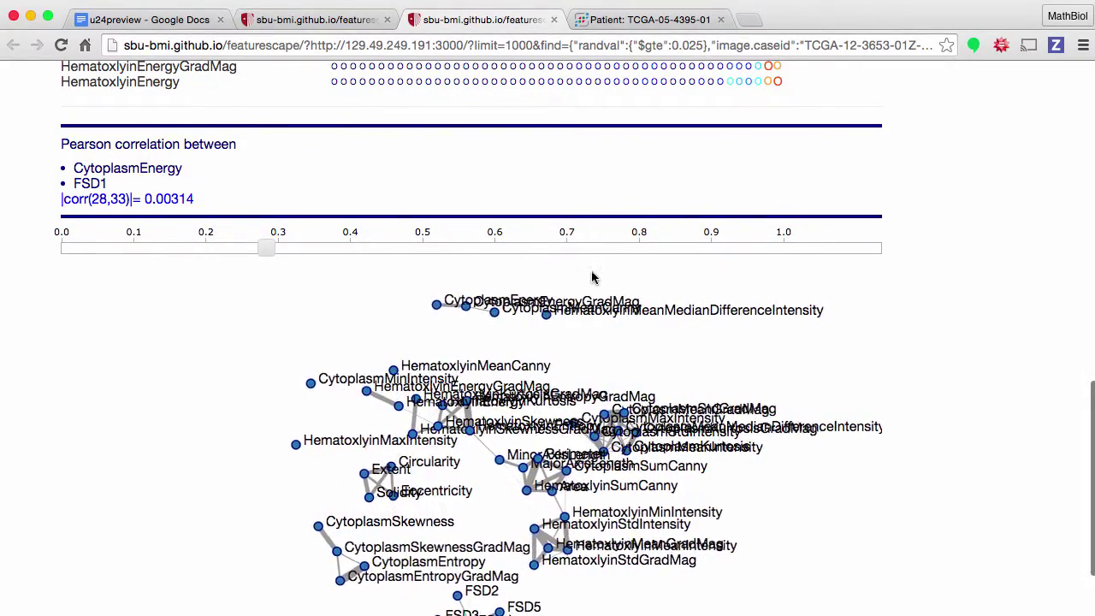
Display the FSD1 against FSD2 density map from the correlation matrix and highlight the find query in the data source address.
scroll(496, 247, up, 10)
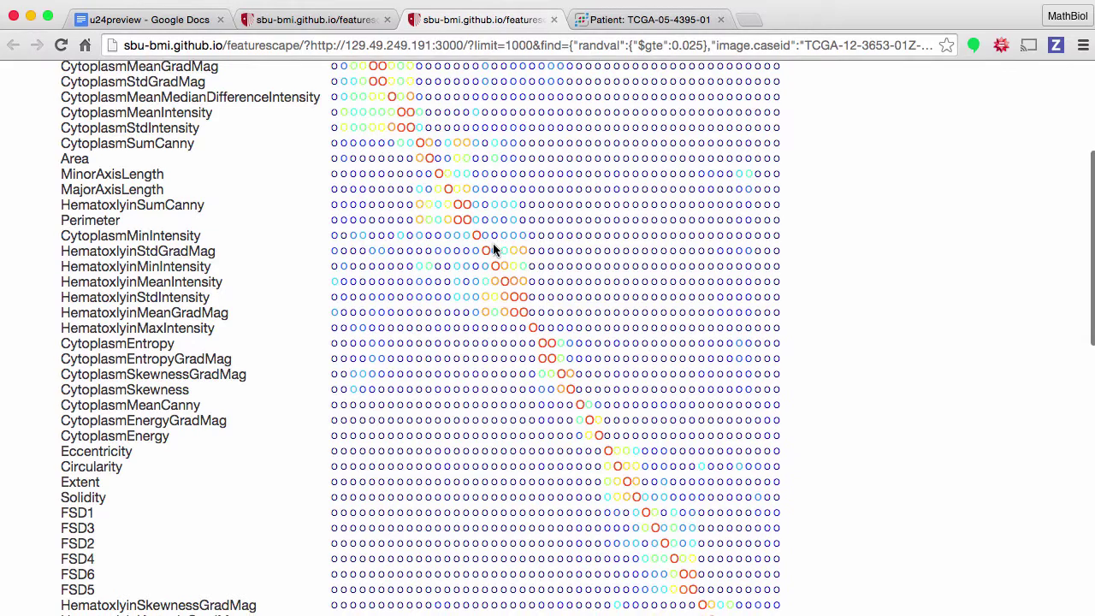
scroll(494, 247, down, 2)
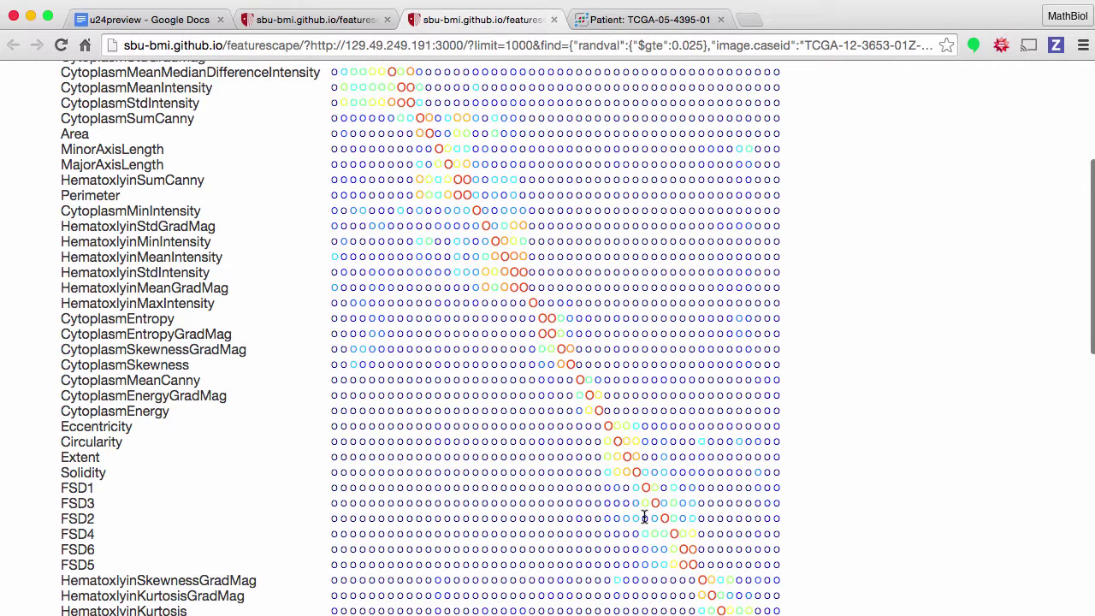
scroll(646, 382, up, 6)
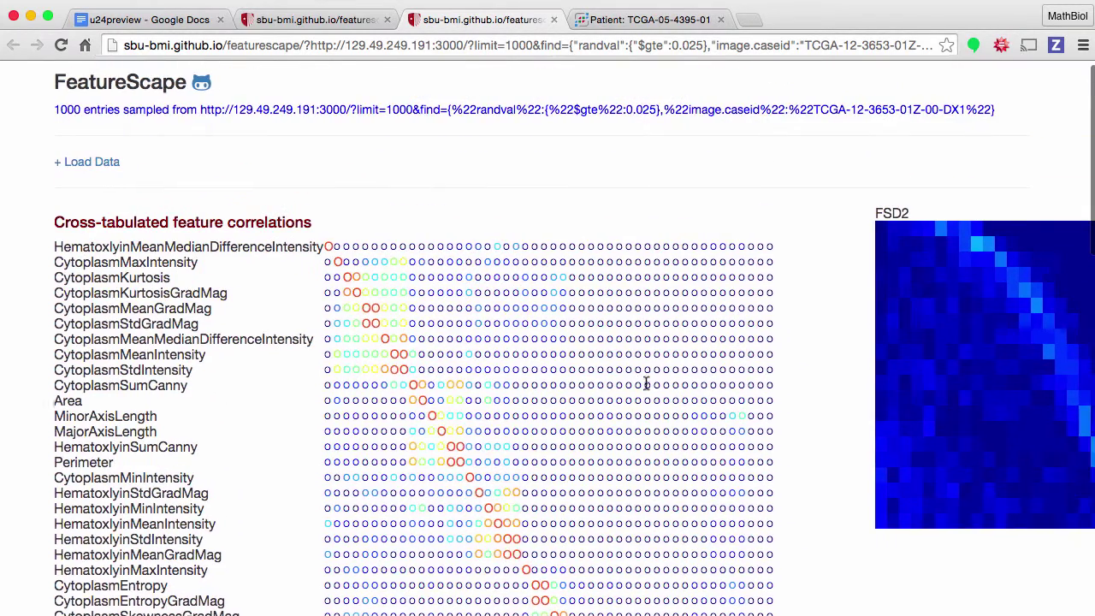
scroll(646, 385, right, 3)
mouse_move(968, 396)
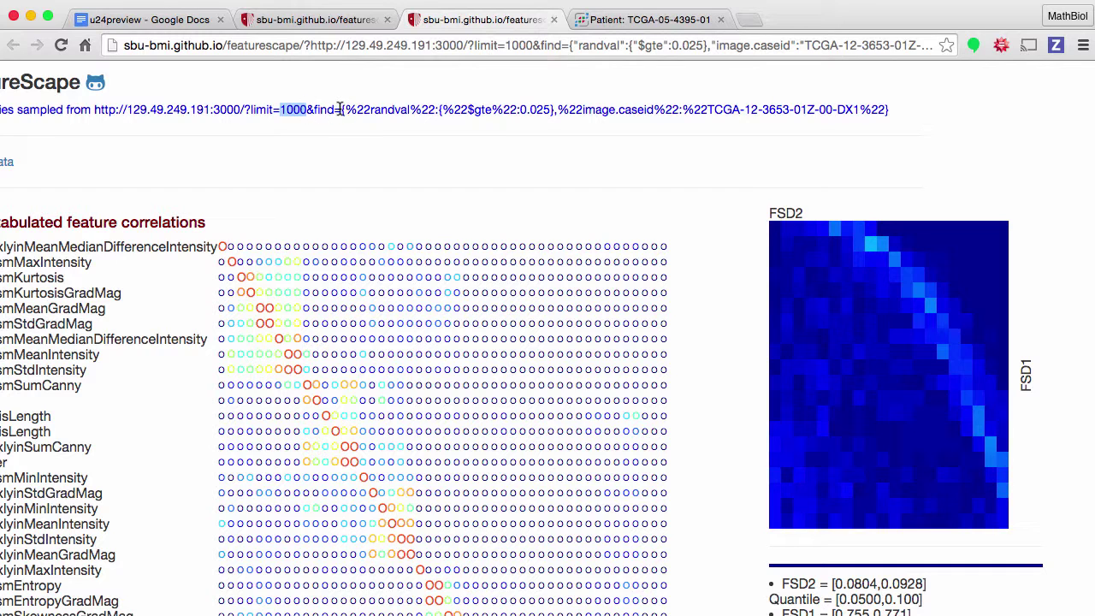
drag(341, 109, 853, 109)
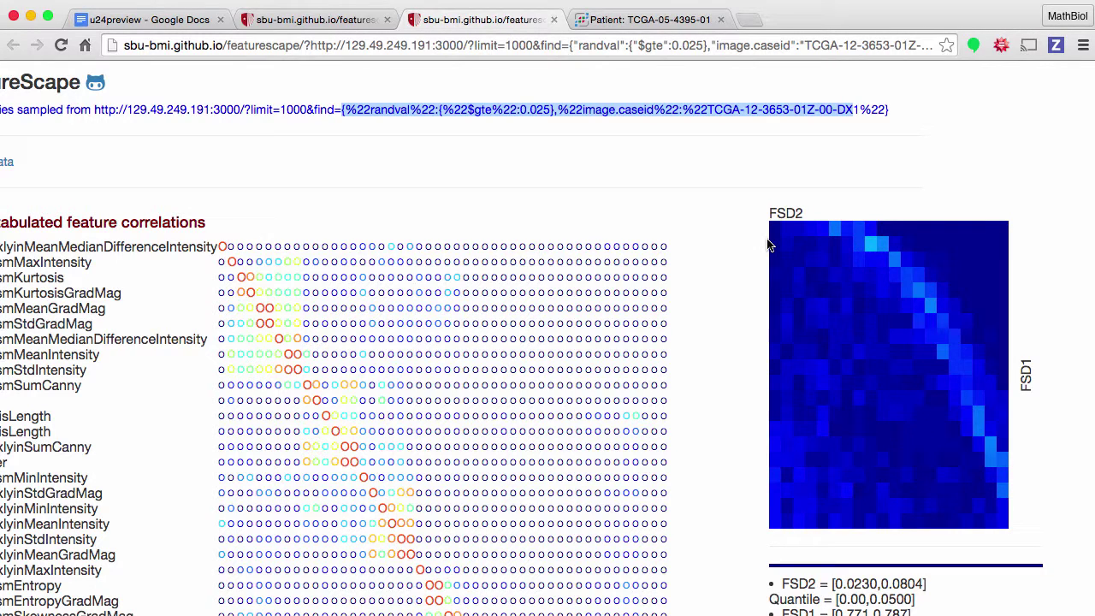
In the case list, set the first case's feature sample size to 2000 and open its featurescape.
click(332, 22)
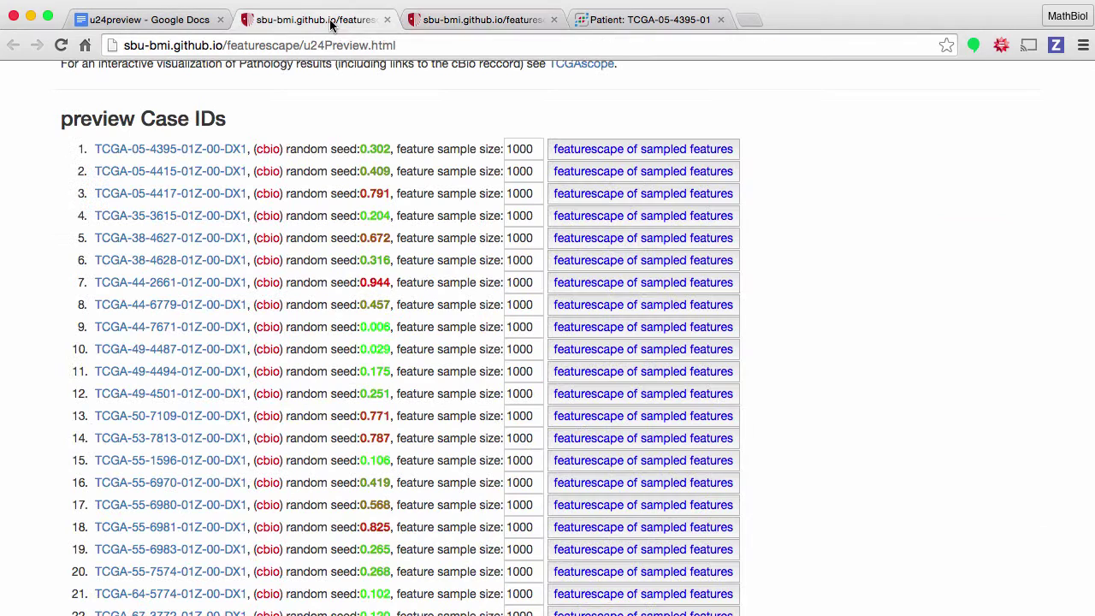
click(509, 148)
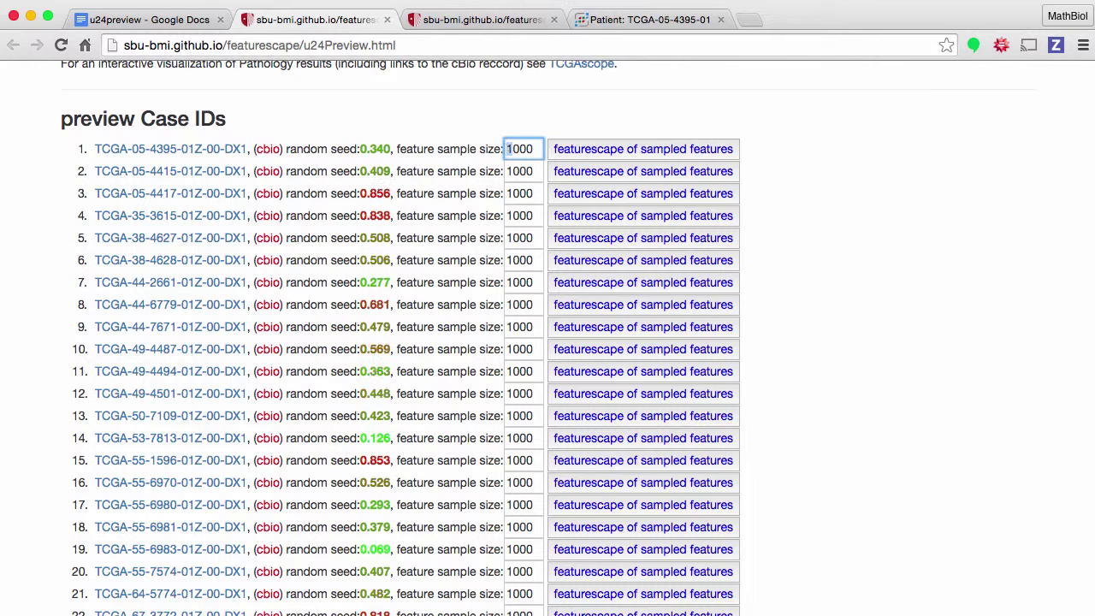
double_click(522, 149)
text(2000)
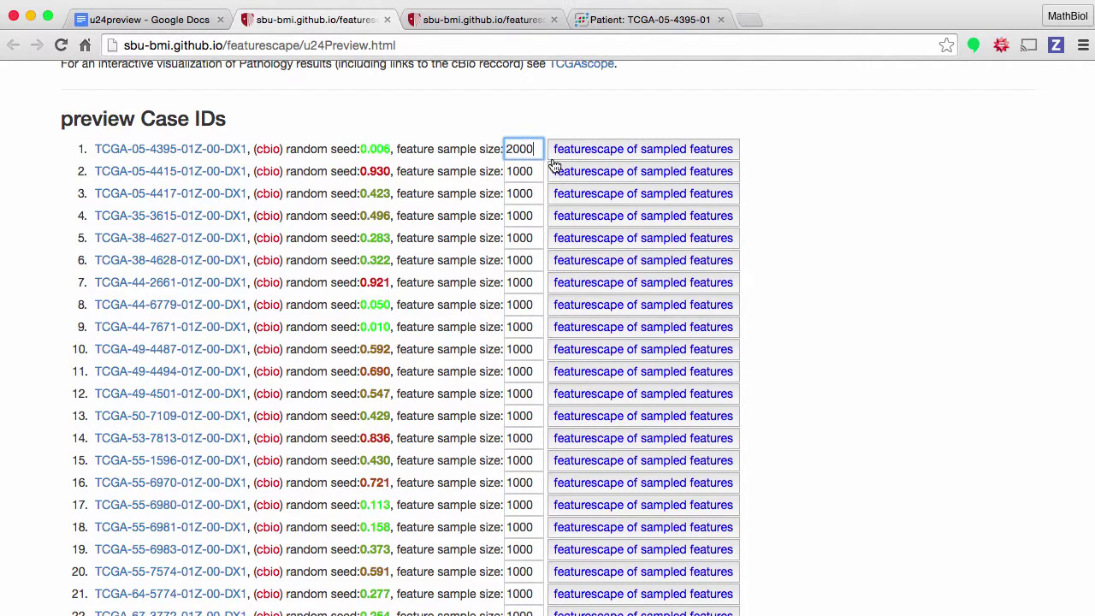
click(625, 152)
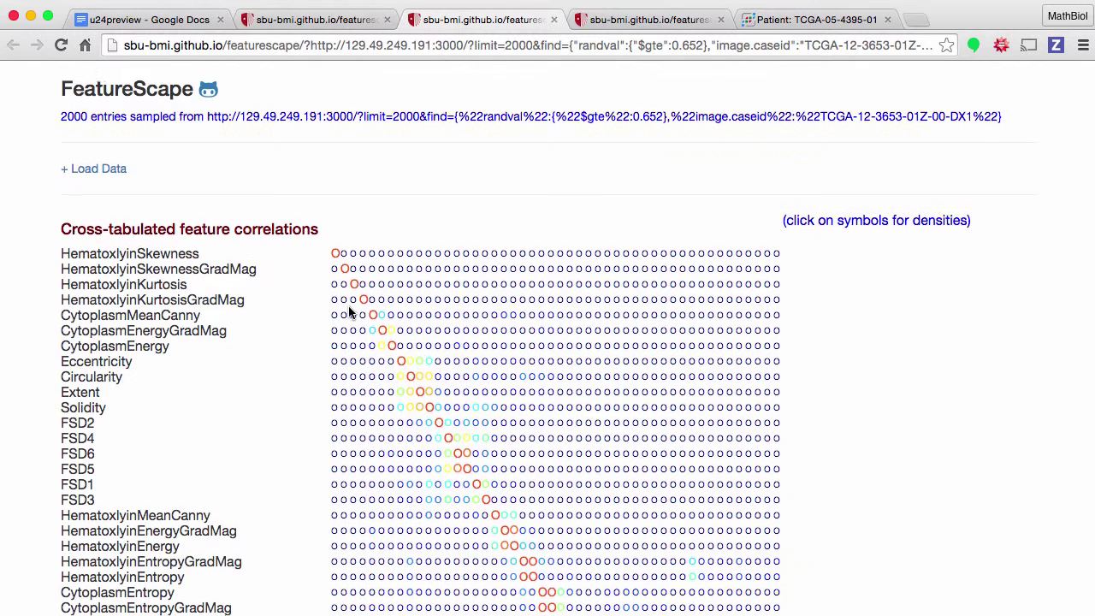
Display the FSD1 against FSD2 density map for the 2000-entry sample and inspect its distribution densities.
scroll(348, 312, down, 10)
scroll(349, 313, up, 5)
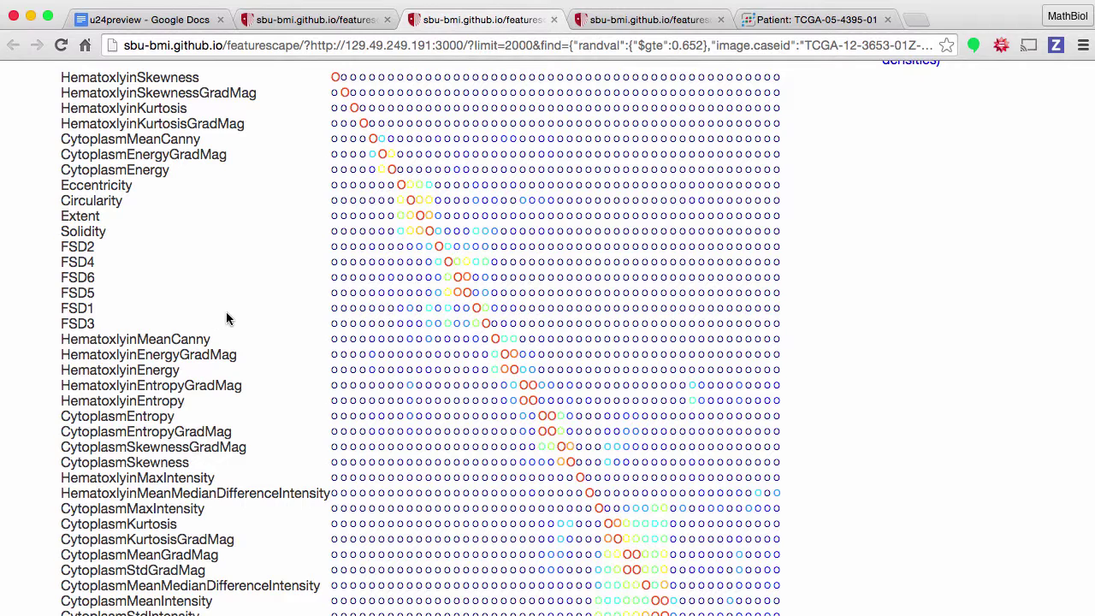
click(438, 308)
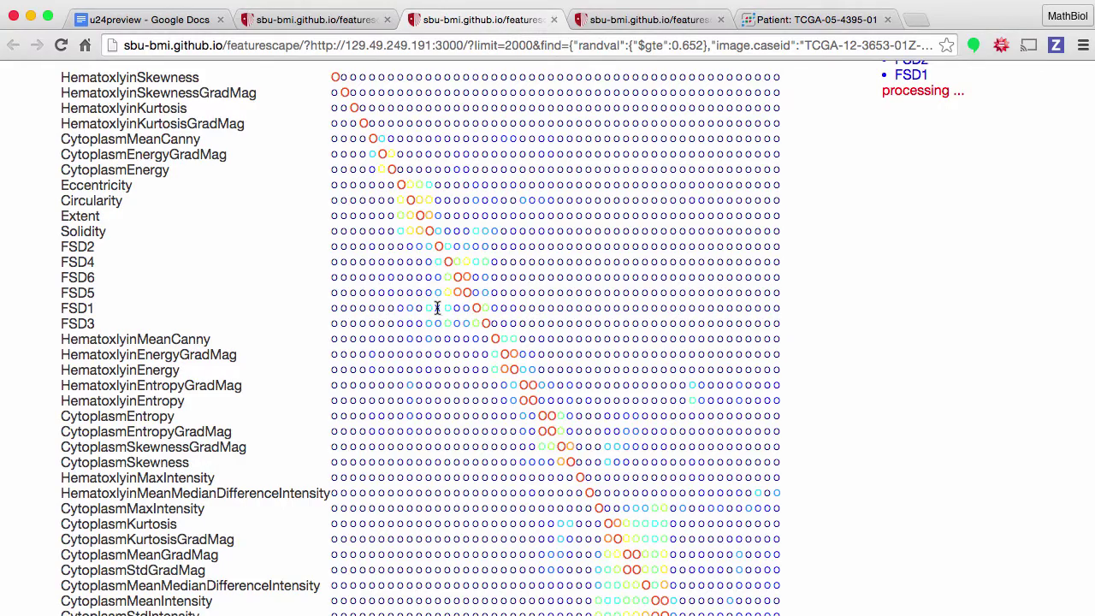
scroll(949, 314, up, 4)
scroll(950, 313, right, 5)
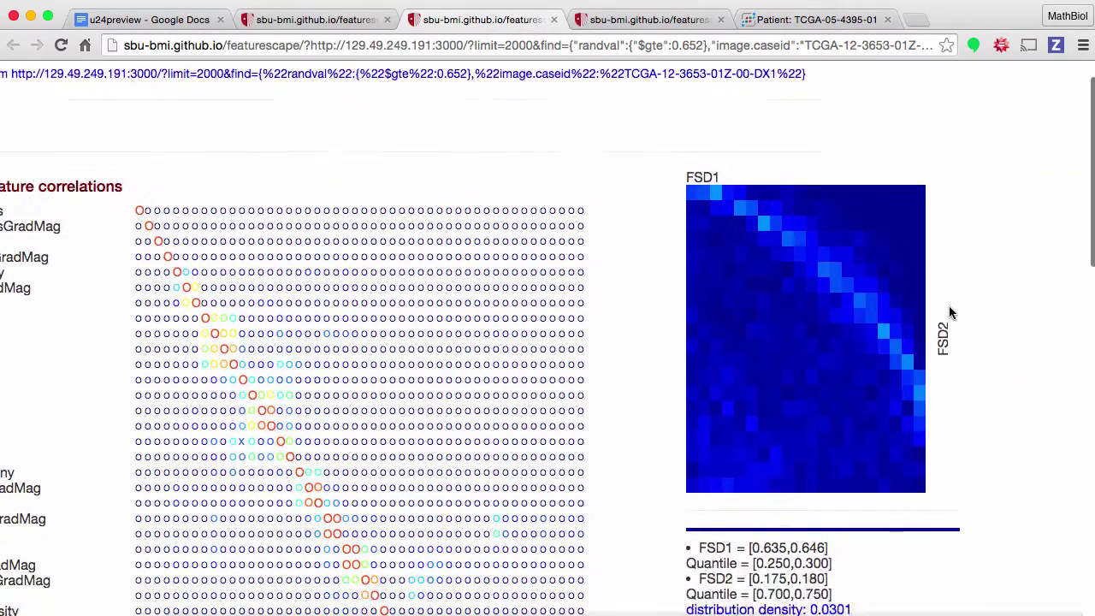
scroll(950, 314, down, 1)
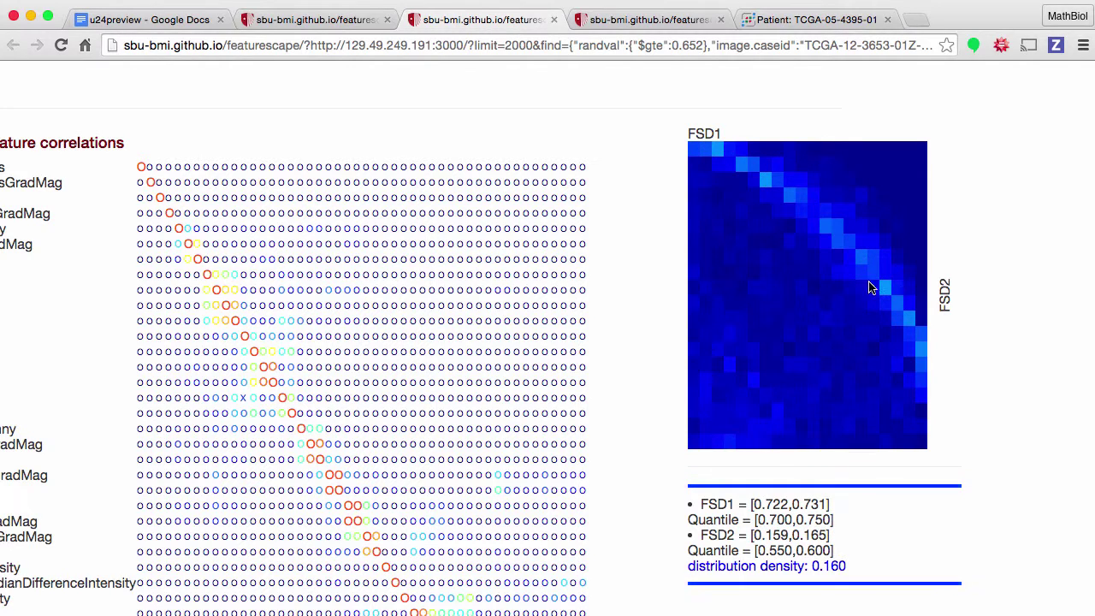
Close both featurescape pages and the patient record to return to the case list.
key(super+w)
key(super+w)
key(super+w)
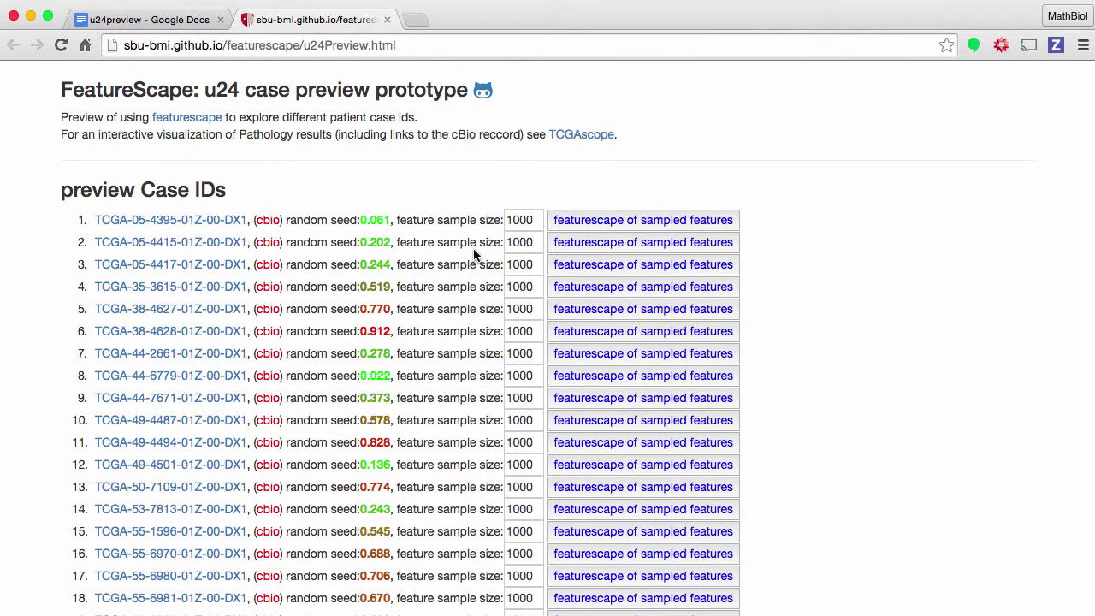
Set the seventh case's feature sample size to 5000 and open its featurescape.
click(513, 353)
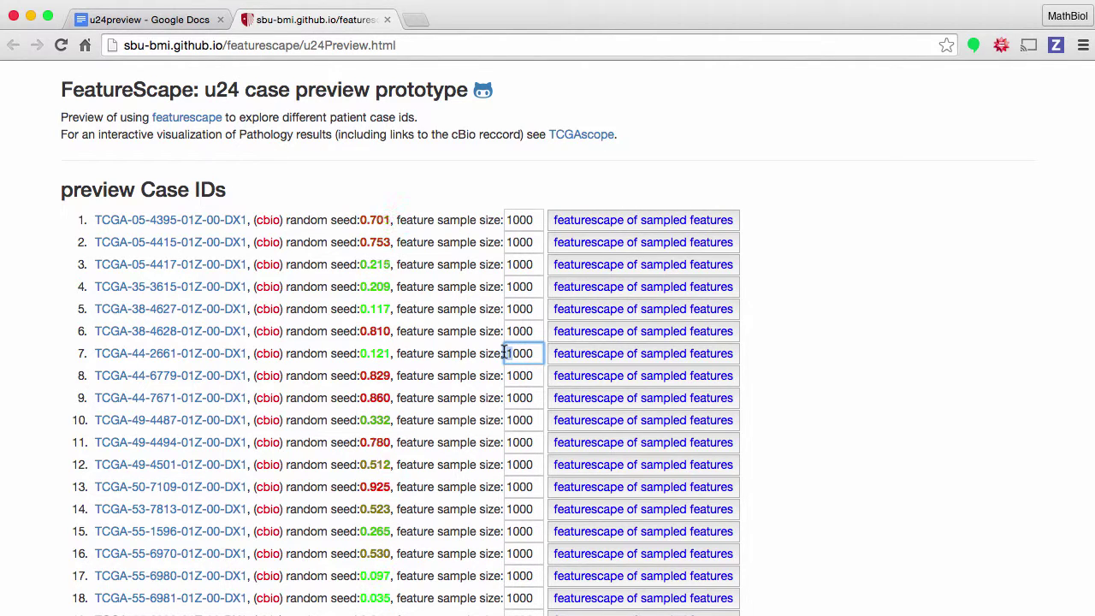
double_click(505, 353)
text(5000)
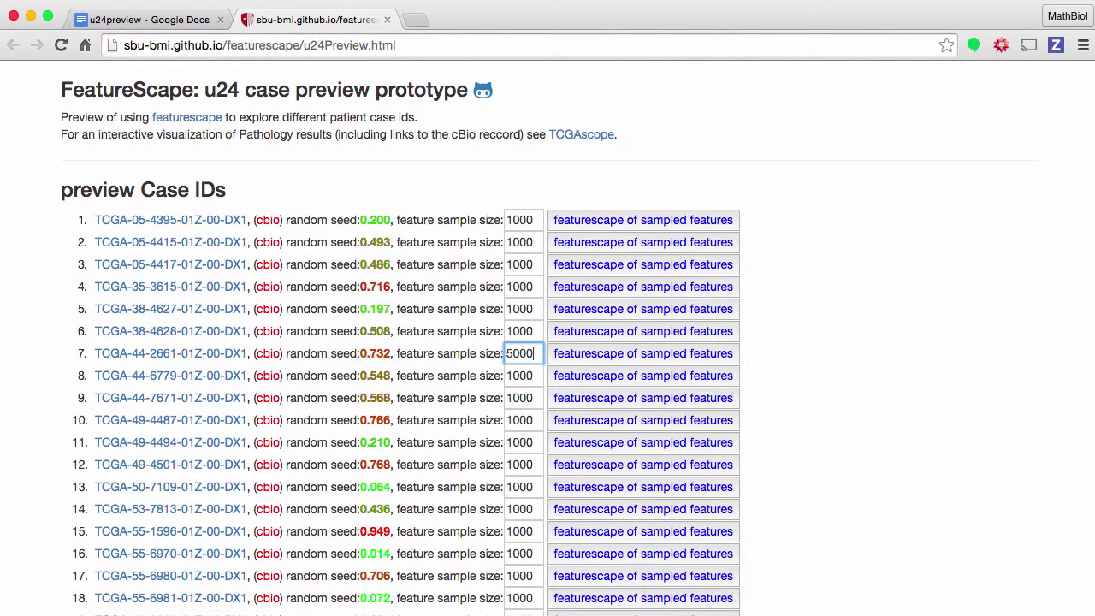
text(0)
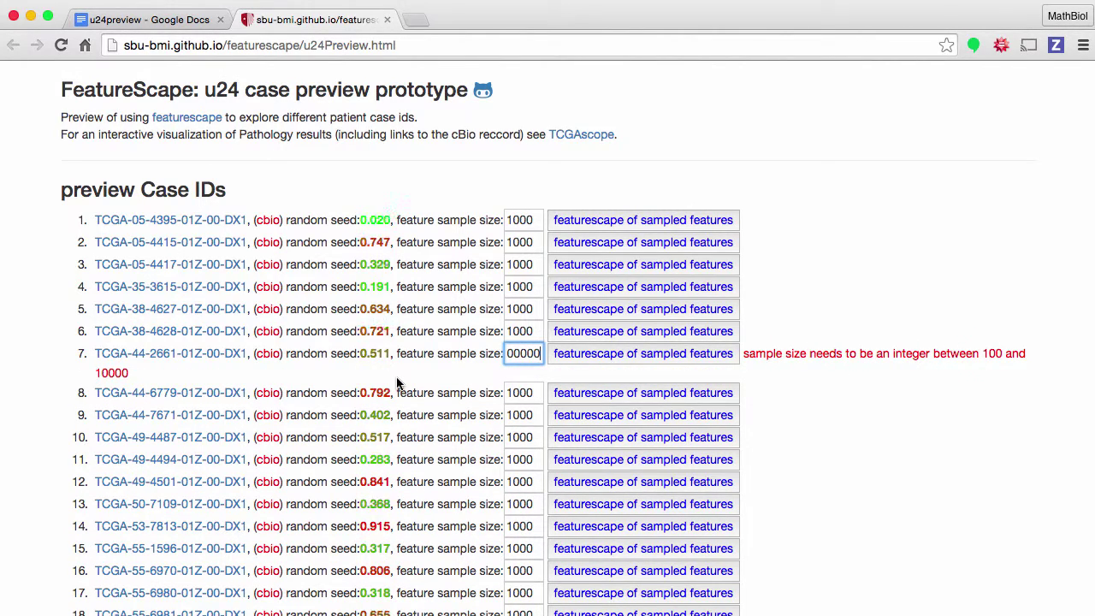
key(BackSpace)
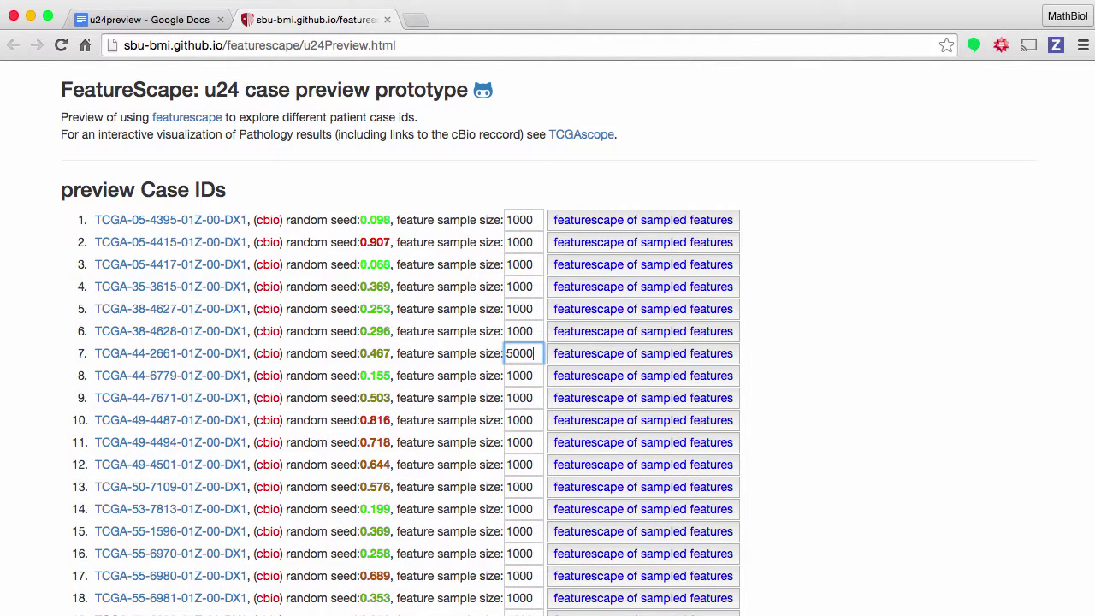
click(674, 360)
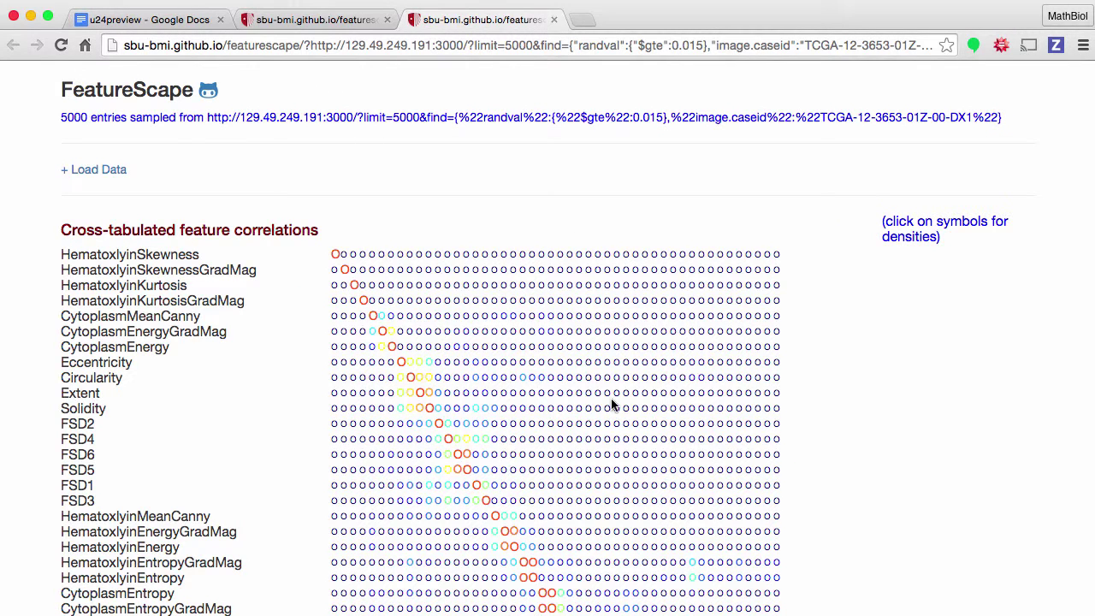
Display the density maps of FSD1 against FSD2 and of FSD2 against itself for the 5000-entry sample.
scroll(611, 405, down, 3)
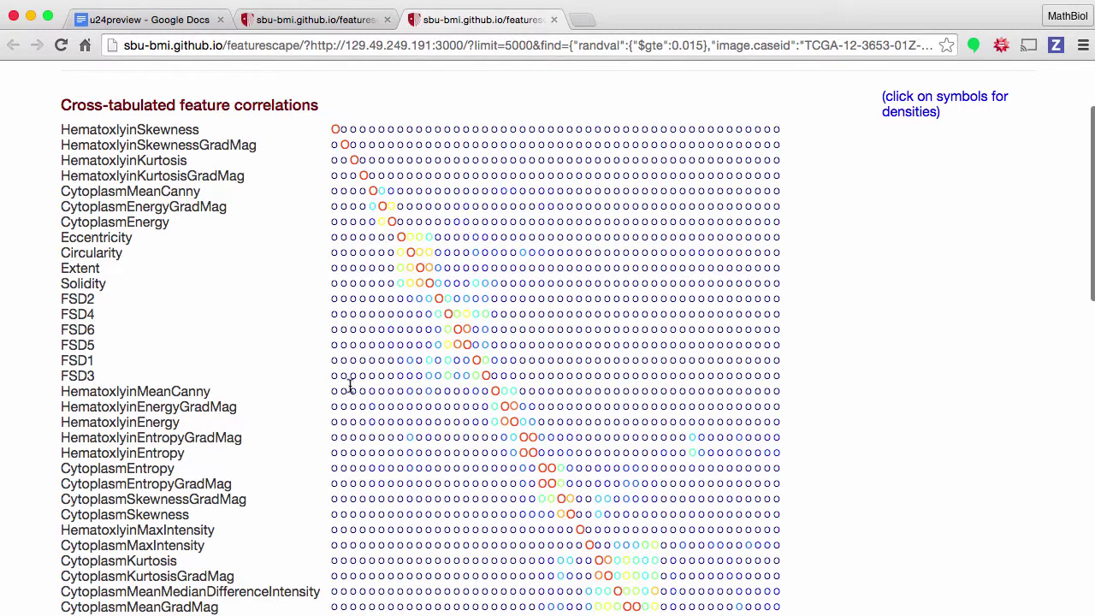
click(438, 360)
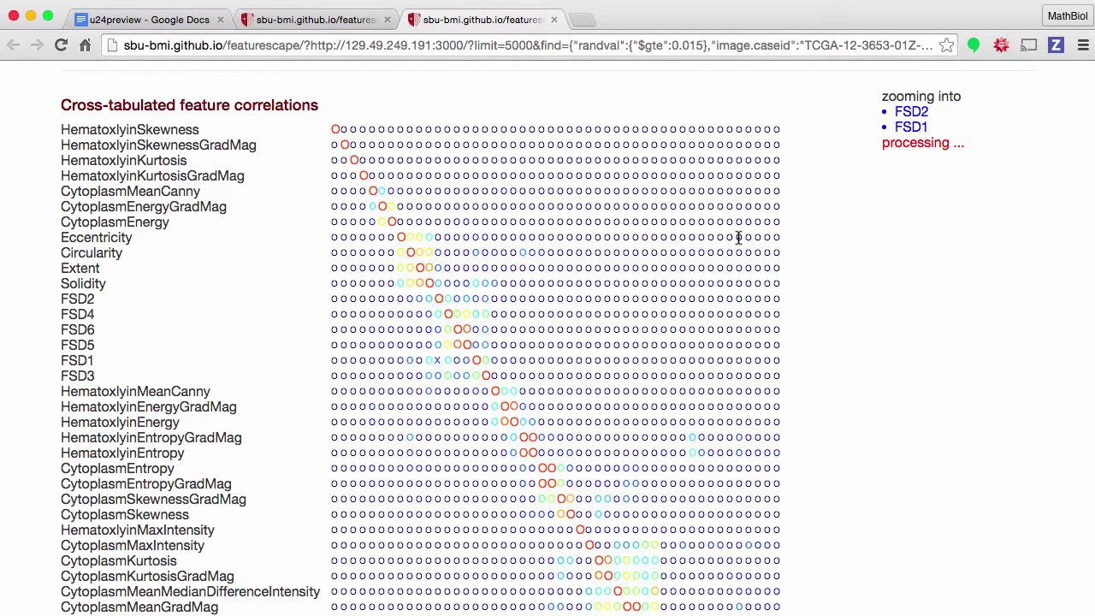
scroll(871, 166, right, 5)
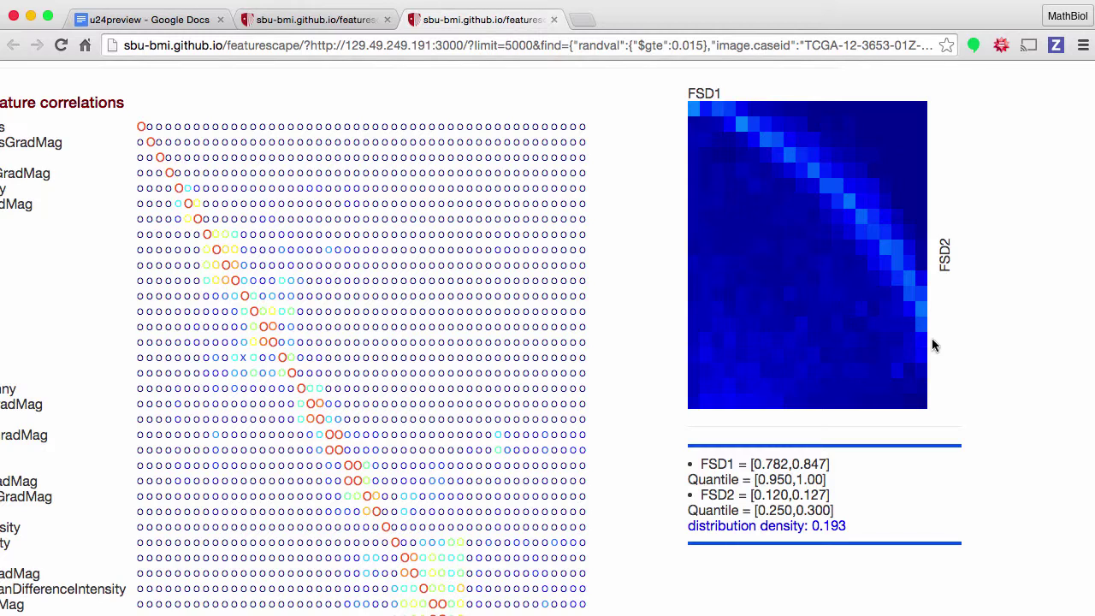
scroll(932, 345, up, 2)
scroll(931, 345, left, 3)
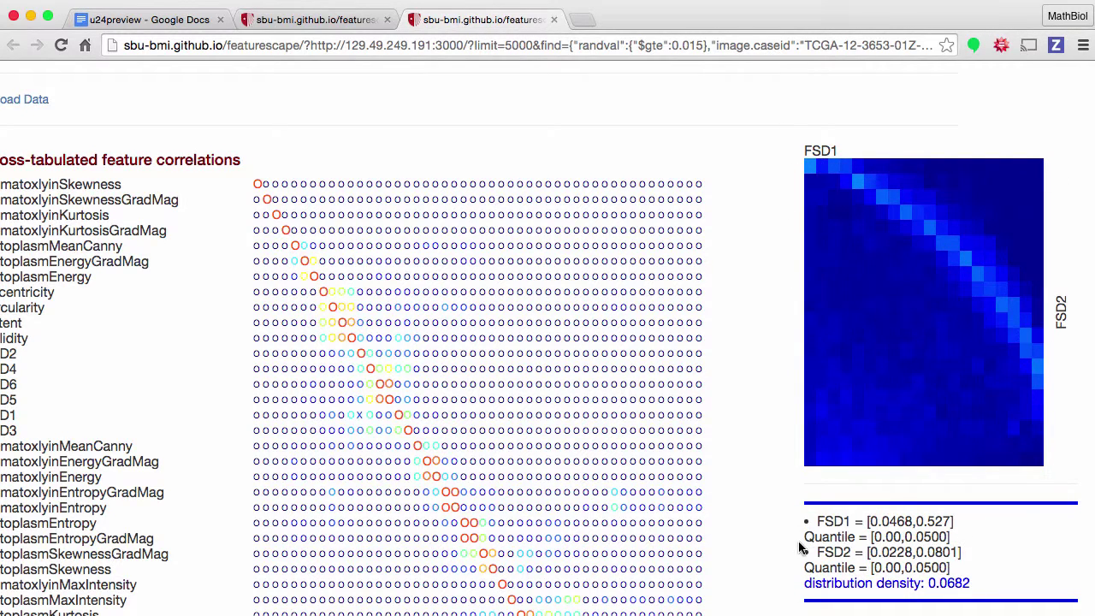
click(361, 354)
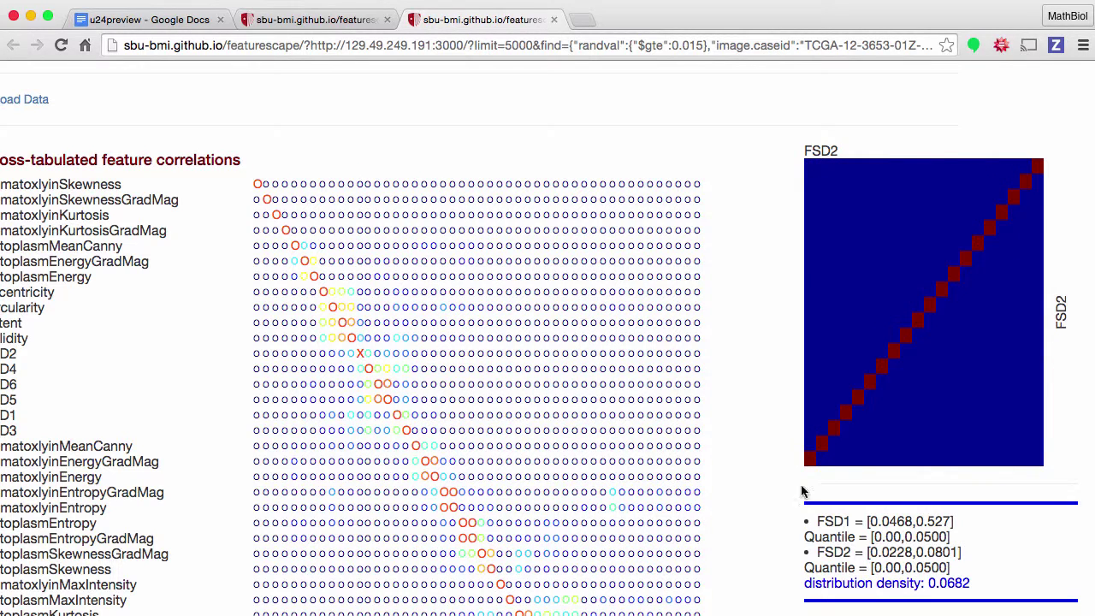